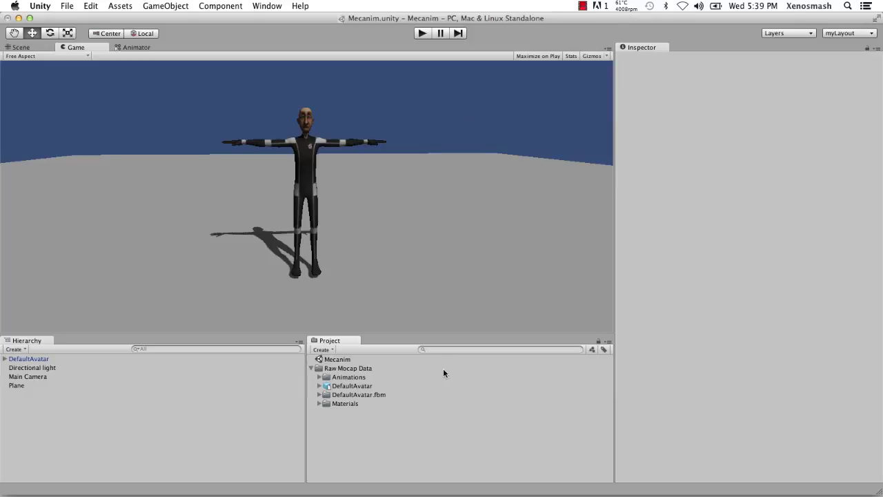
Step: Create an Animator Controller named Animator in the Raw Mocap Data folder and open its state graph
right_click(461, 372)
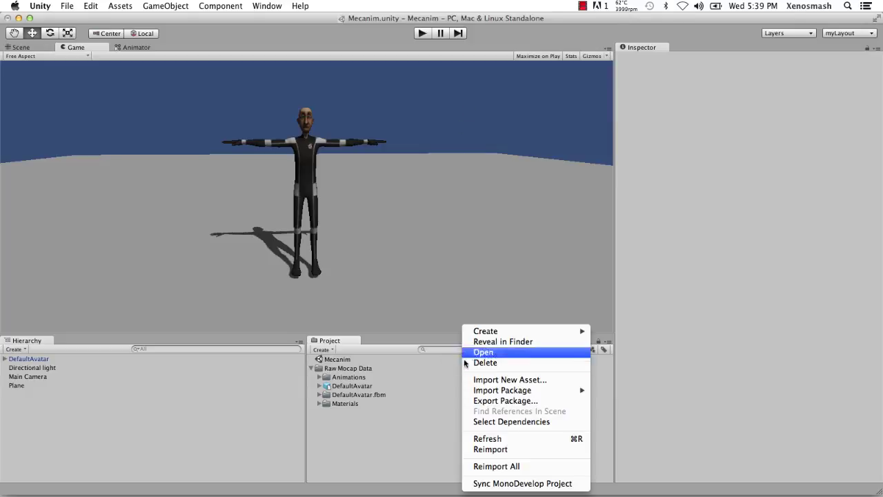
mouse_move(577, 332)
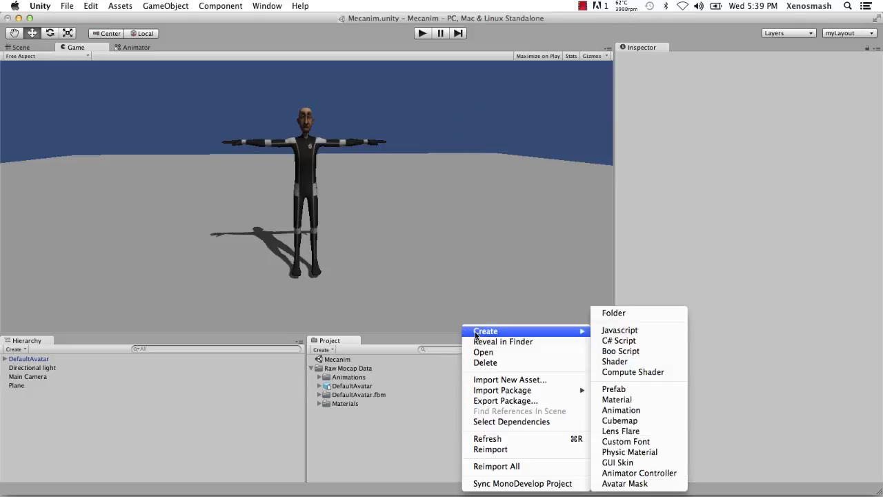
left_click(639, 473)
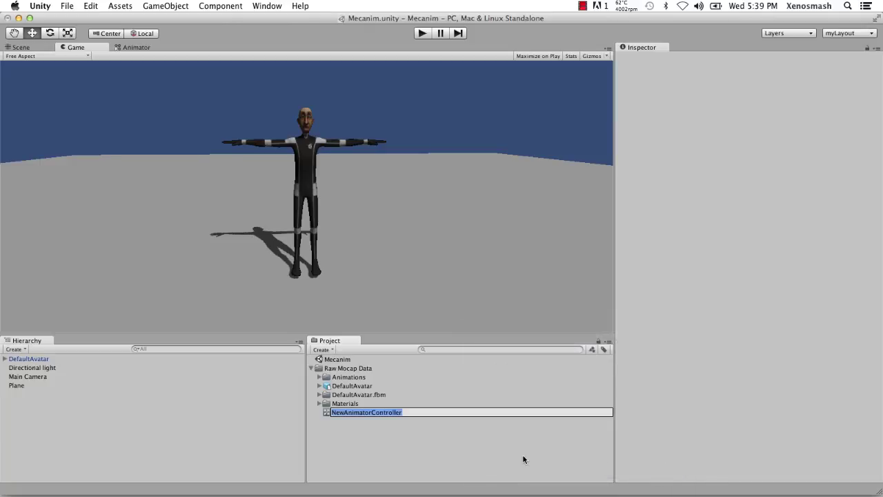
type("Animator")
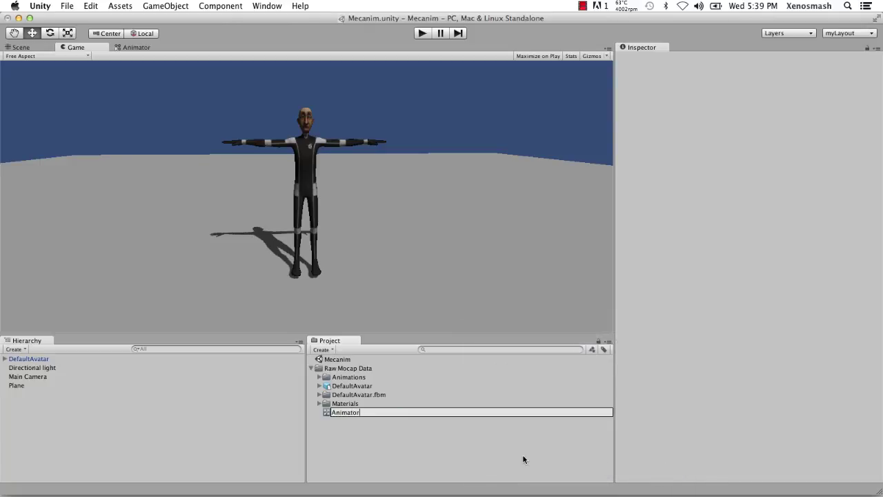
key("Return")
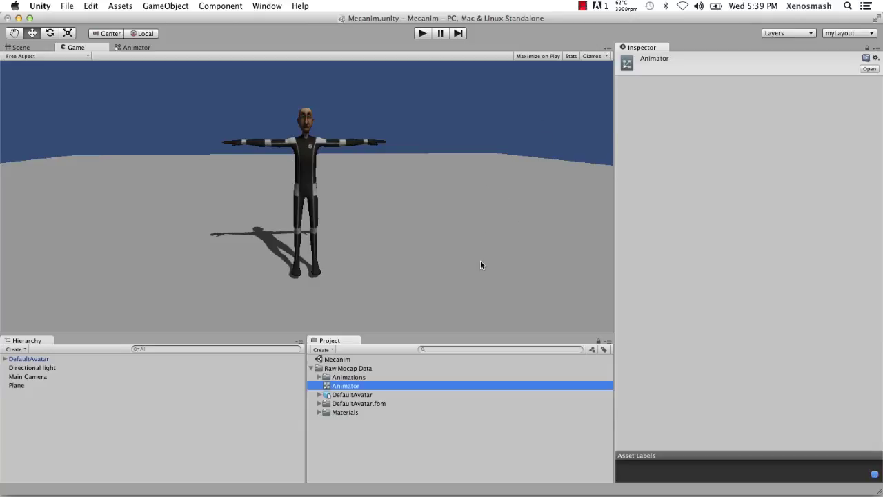
double_click(333, 386)
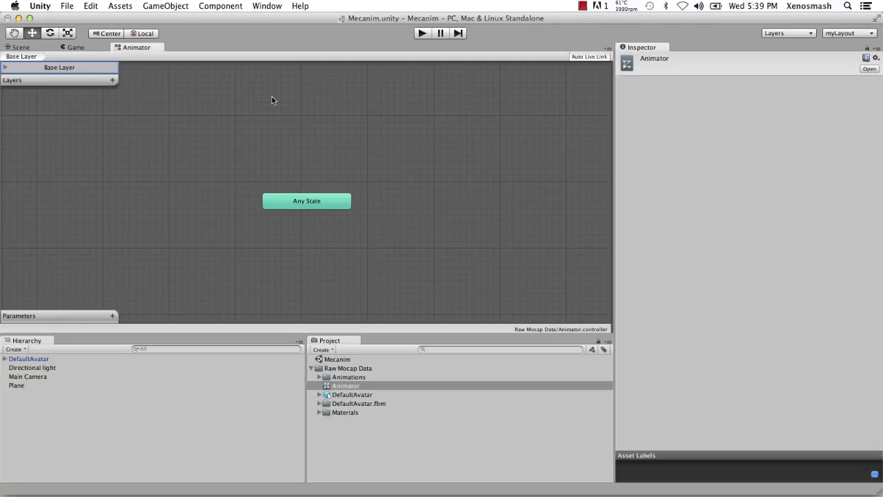
middle_click_drag(274, 101, 290, 134)
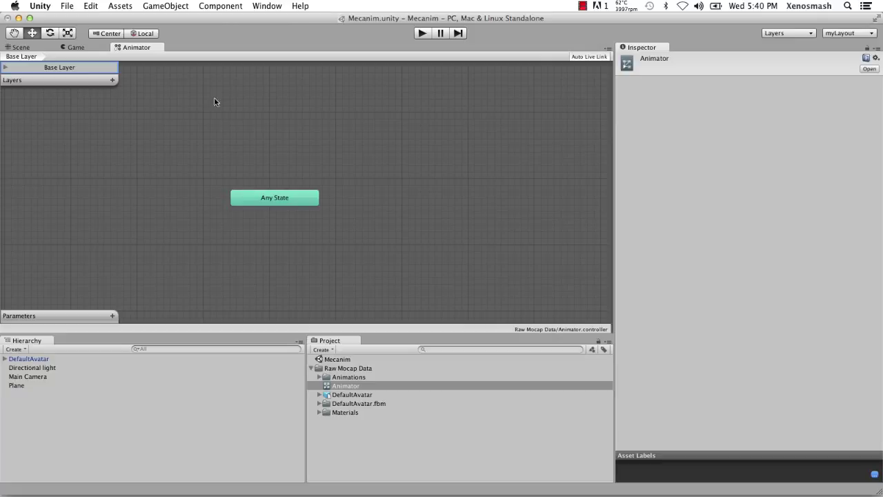
Step: Add the Idle_Neutral_2 animation clip from the Idle folder to the state graph beside Any State
left_click(319, 377)
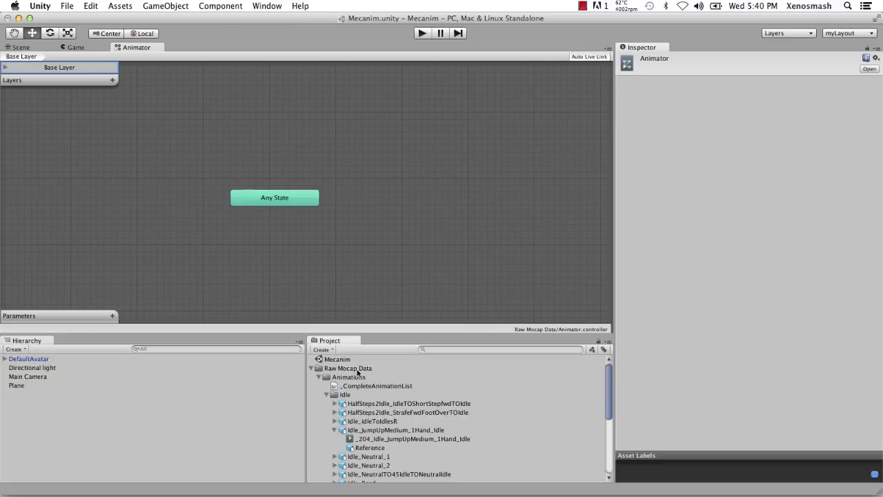
scroll(358, 376, "down", 2)
left_click(335, 412)
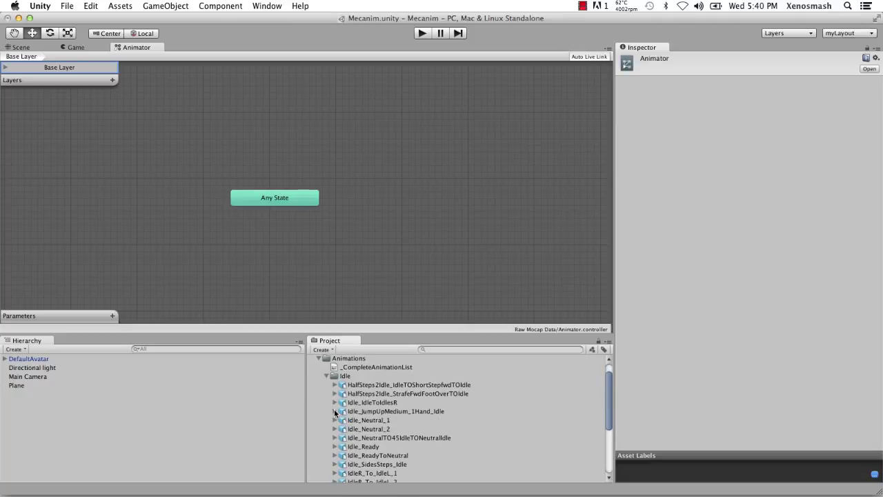
scroll(336, 414, "down", 2)
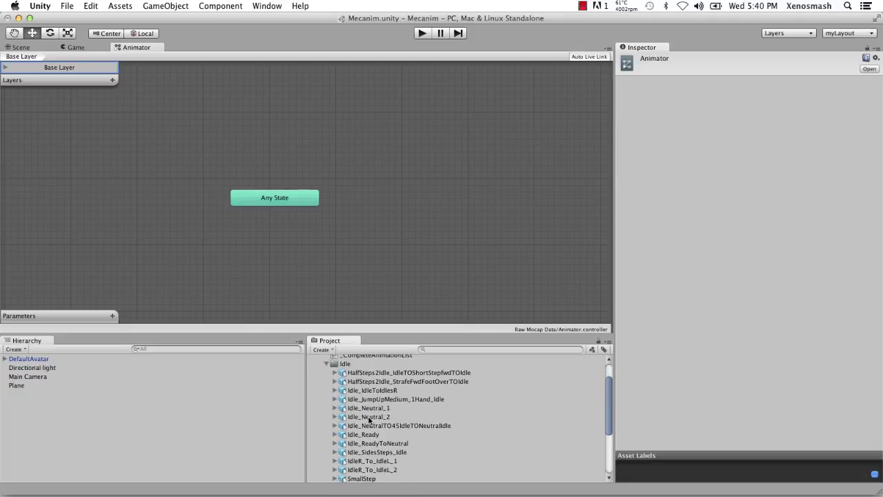
left_click(369, 418)
left_click(335, 417)
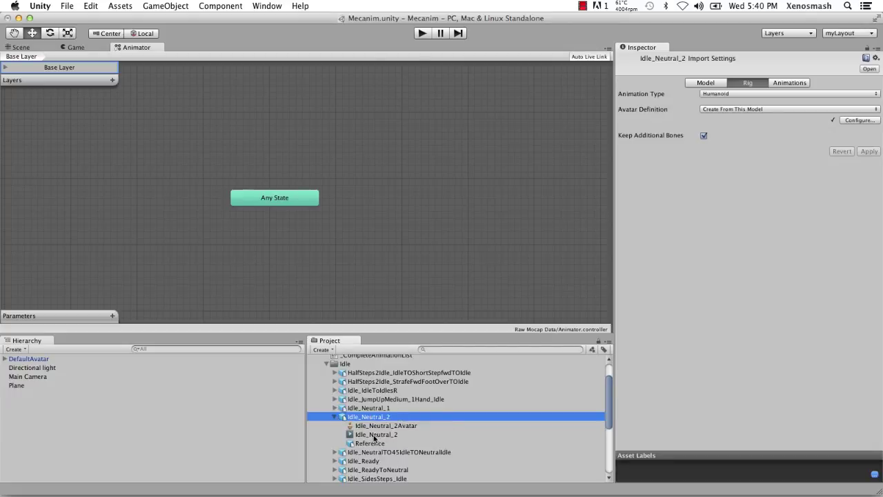
left_click(375, 434)
left_click_drag(375, 435, 369, 203)
left_click_drag(457, 213, 438, 199)
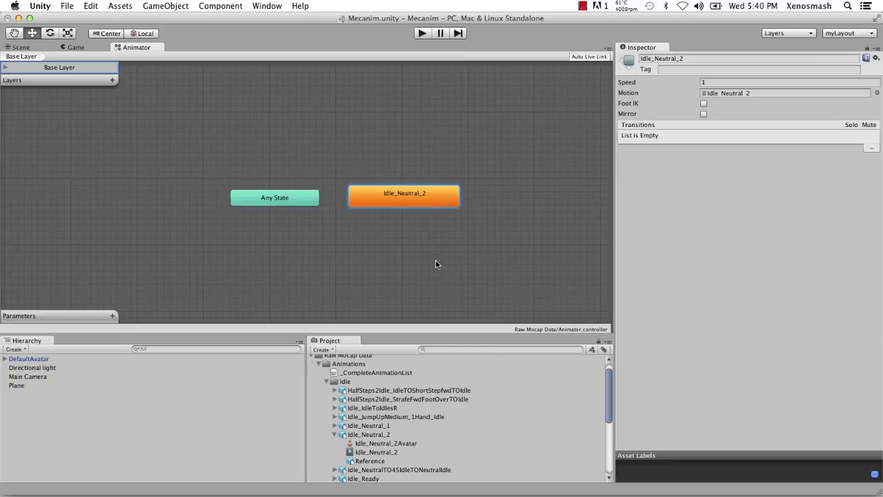
Step: Add the HalfSteps2Idle_StrafeFwdFootOverTOIdle clip as a second state above Idle_Neutral_2
left_click(335, 434)
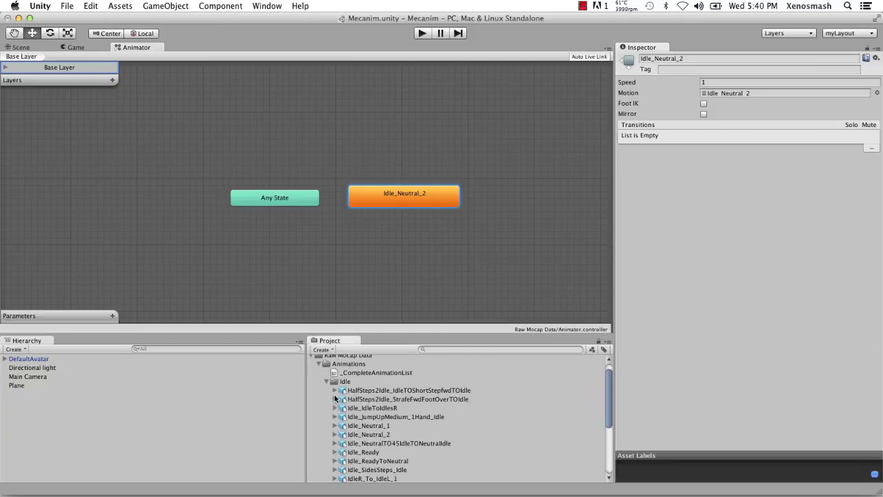
left_click(336, 399)
left_click_drag(354, 408, 388, 143)
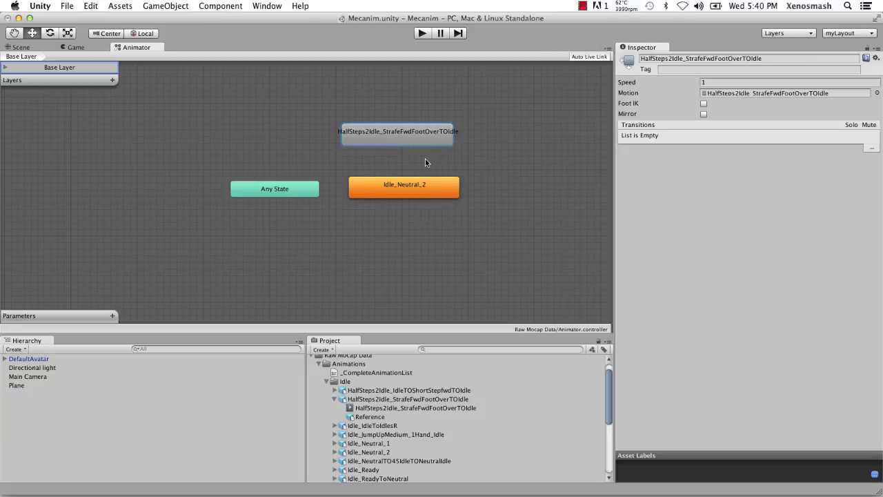
Step: Make the HalfSteps2Idle_StrafeFwdFootOverTOIdle state the default, and switch the default back to Idle_Neutral_2
right_click(389, 140)
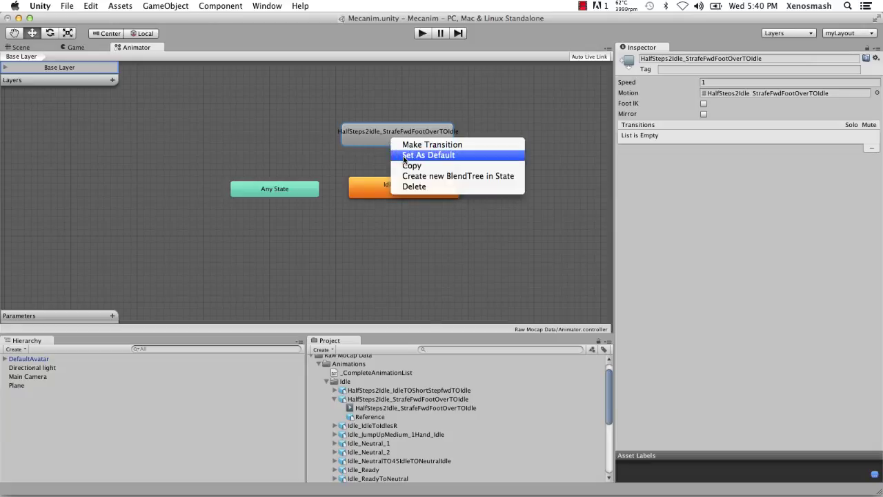
left_click(404, 158)
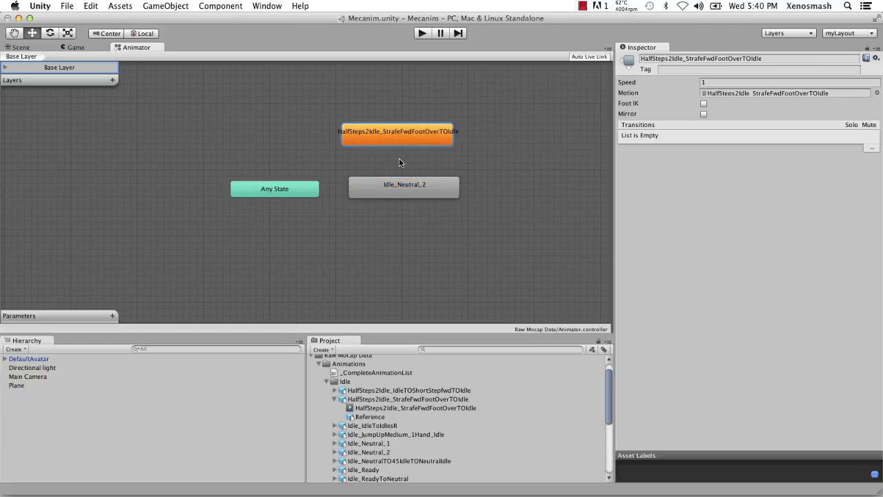
right_click(402, 186)
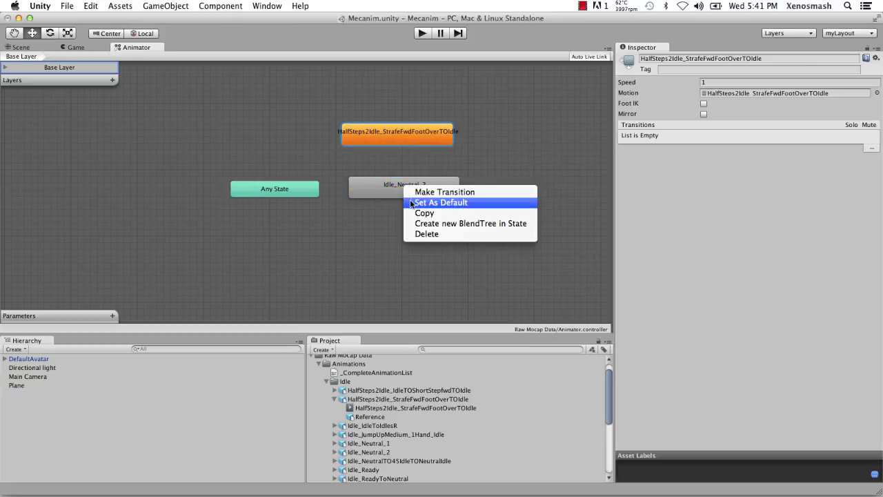
left_click(412, 202)
Step: Delete the HalfSteps2Idle_StrafeFwdFootOverTOIdle state from the graph
right_click(388, 132)
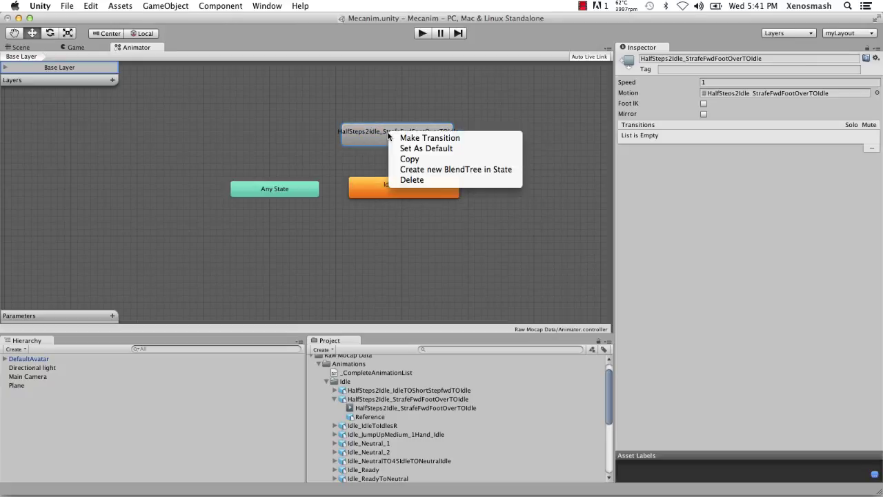
left_click(408, 178)
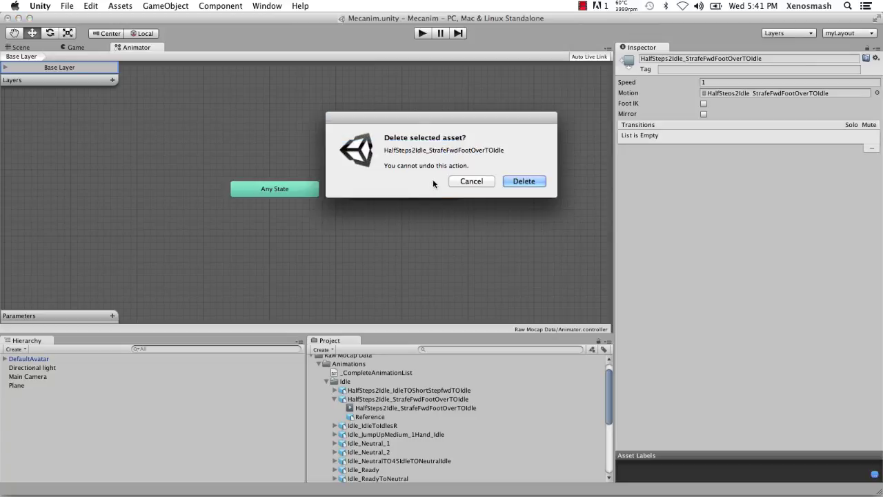
left_click(519, 180)
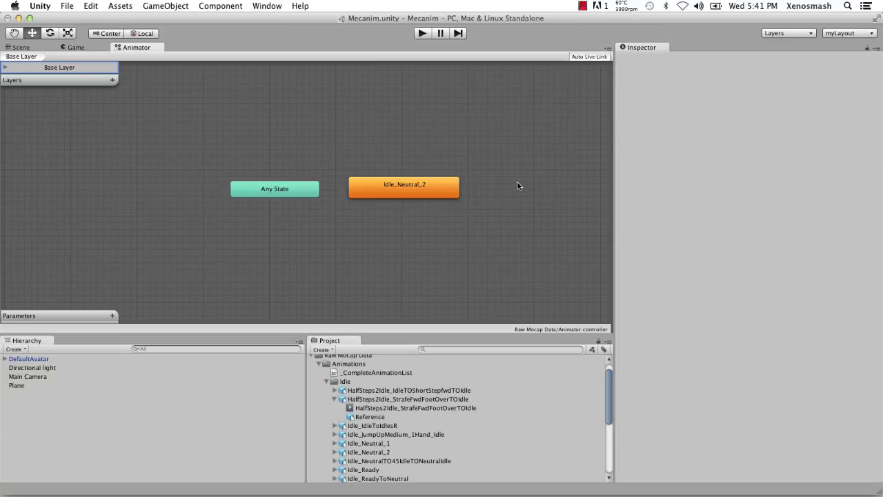
Step: Rename the Idle_Neutral_2 state to Idle
left_click(381, 184)
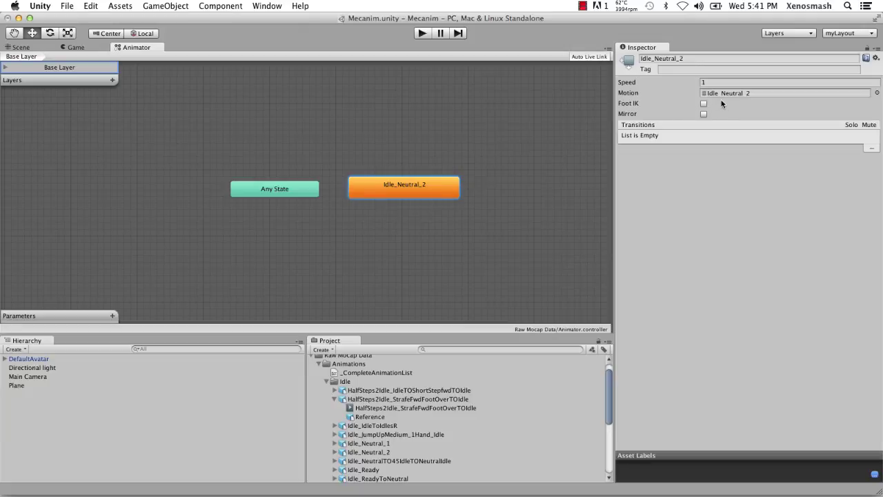
left_click(695, 58)
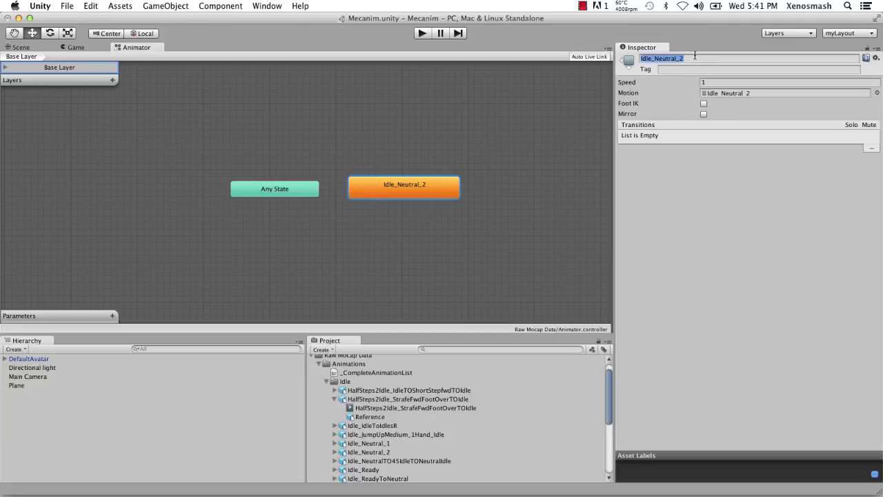
key("BackSpace")
type("Idle")
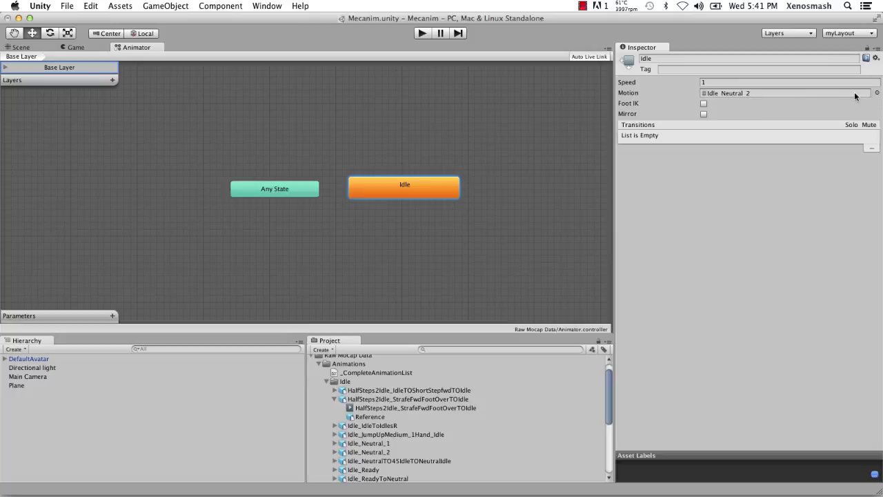
Step: Browse the motion clips available for the Idle state without choosing another one
left_click(877, 93)
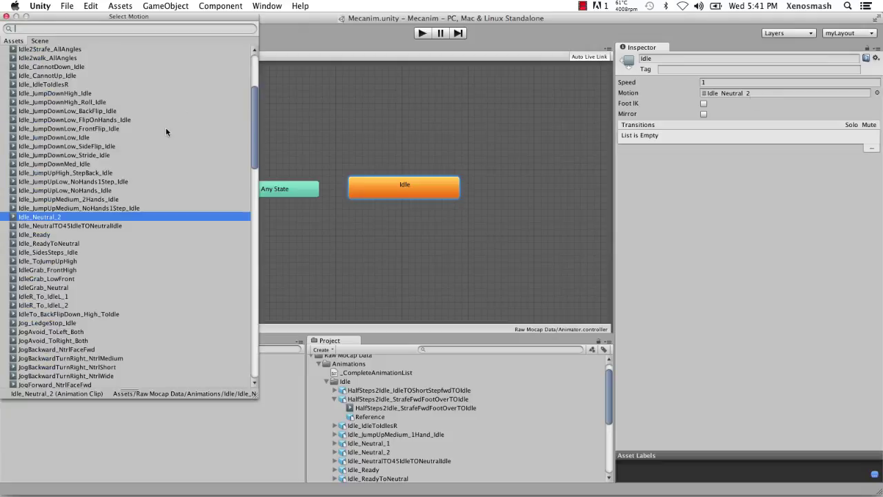
left_click_drag(255, 114, 254, 142)
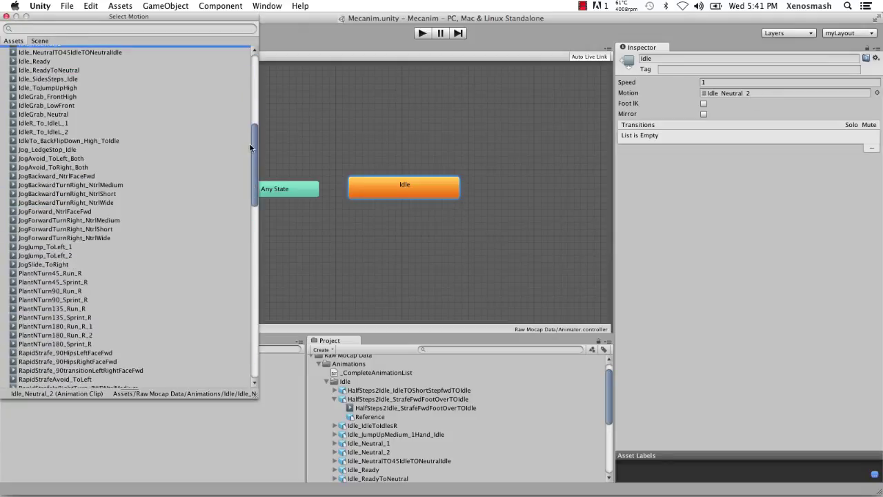
left_click(6, 15)
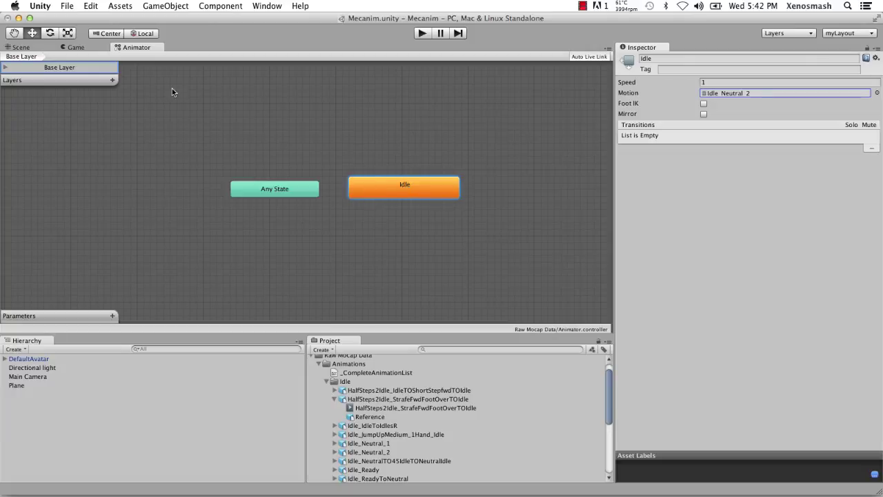
Step: Play the scene briefly in the Game view to check the avatar's animation, and stop it
left_click(77, 47)
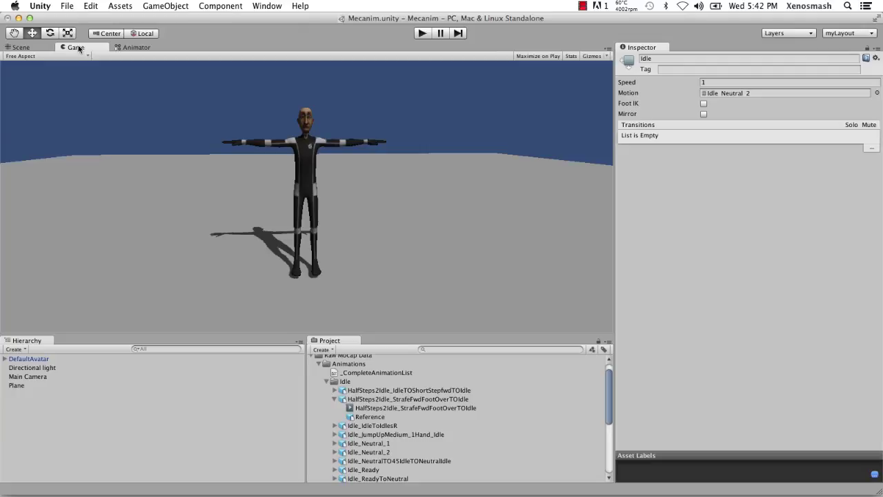
left_click(421, 33)
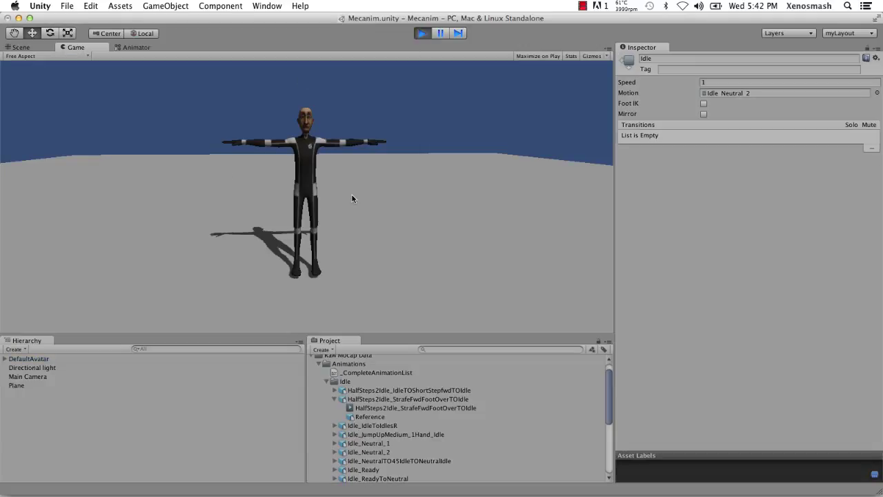
left_click(423, 33)
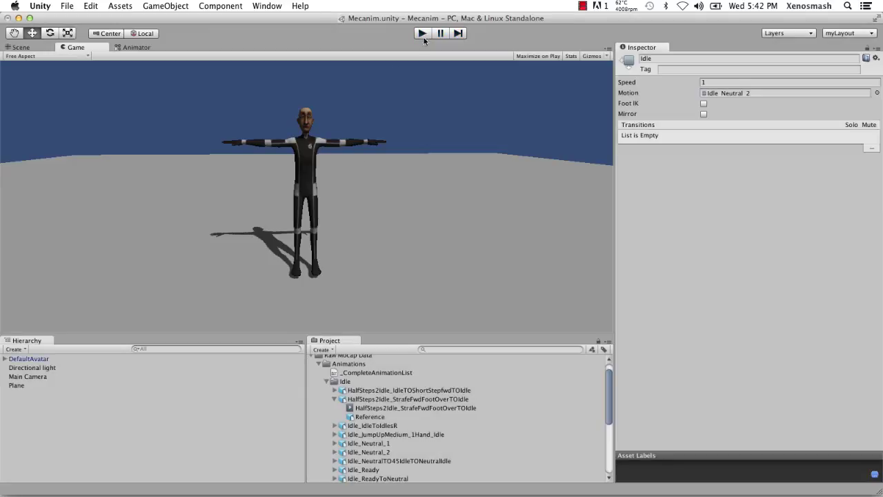
Step: Assign the Animator asset as the controller of DefaultAvatar's Animator component
left_click(29, 360)
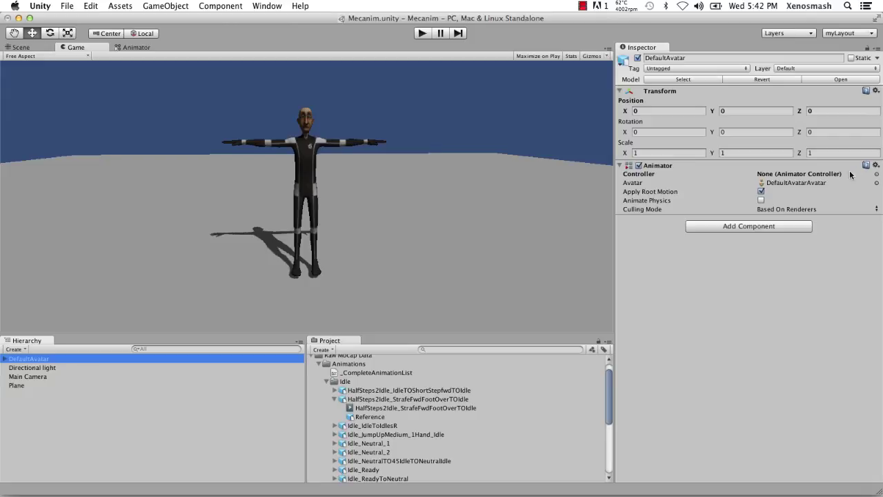
left_click(877, 174)
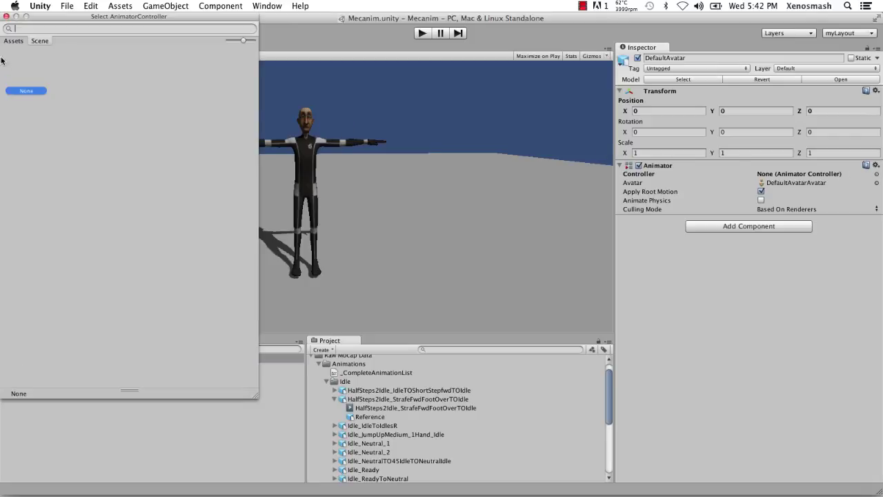
left_click(22, 43)
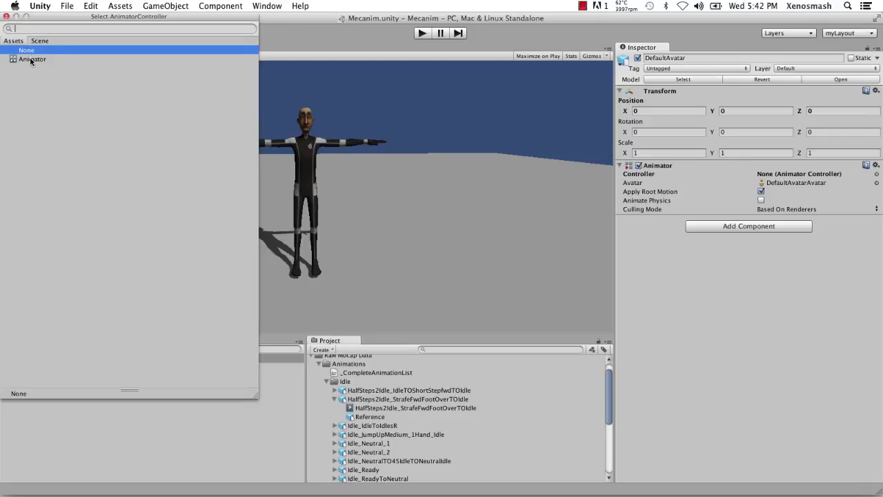
double_click(30, 60)
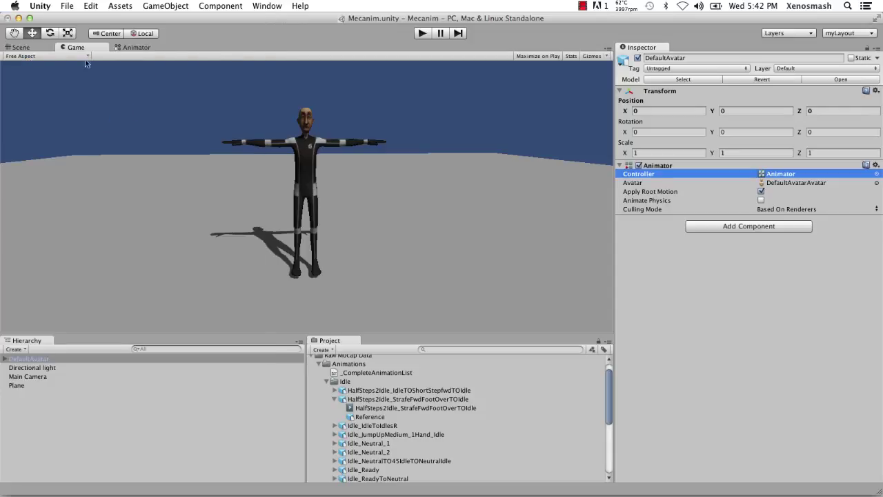
Step: Collapse the expanded HalfSteps2Idle_StrafeFwdFootOverTOIdle model and the Idle and Animations folders in the project assets
left_click(334, 399)
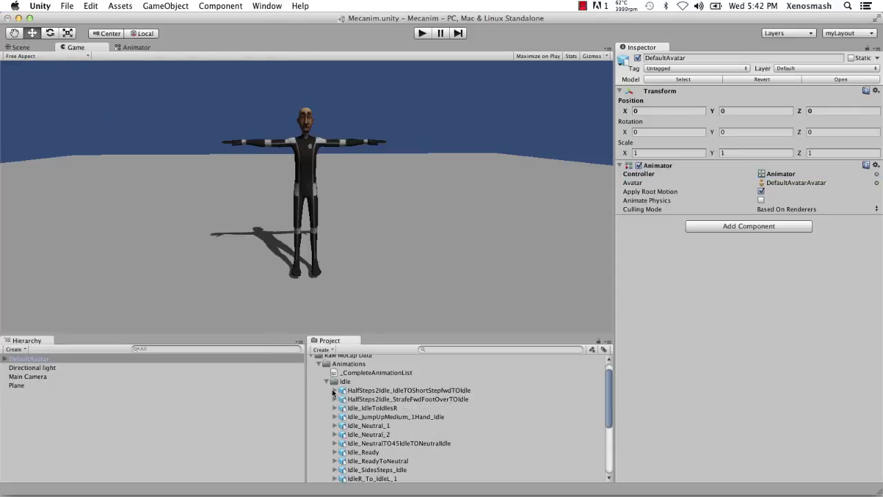
left_click(326, 381)
left_click(320, 378)
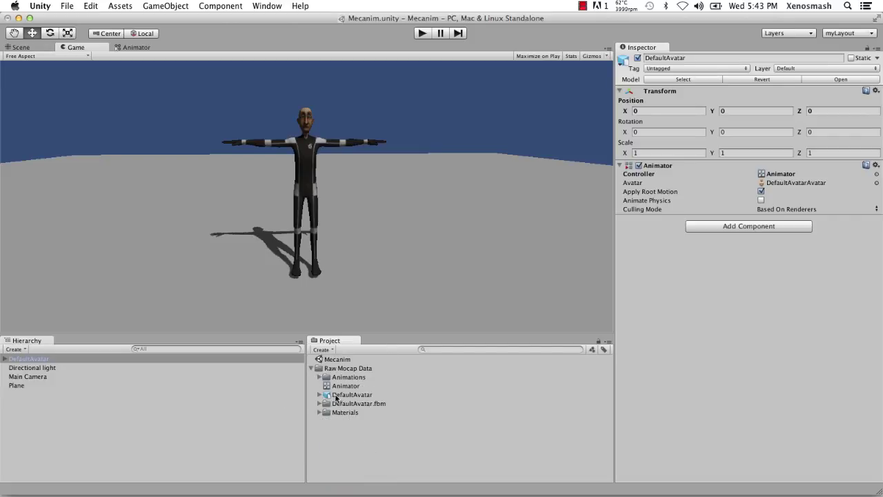
Step: Assign the Animator asset to DefaultAvatar's Controller slot again, and play the scene briefly to check the idle animation
left_click_drag(342, 386, 780, 177)
left_click(421, 33)
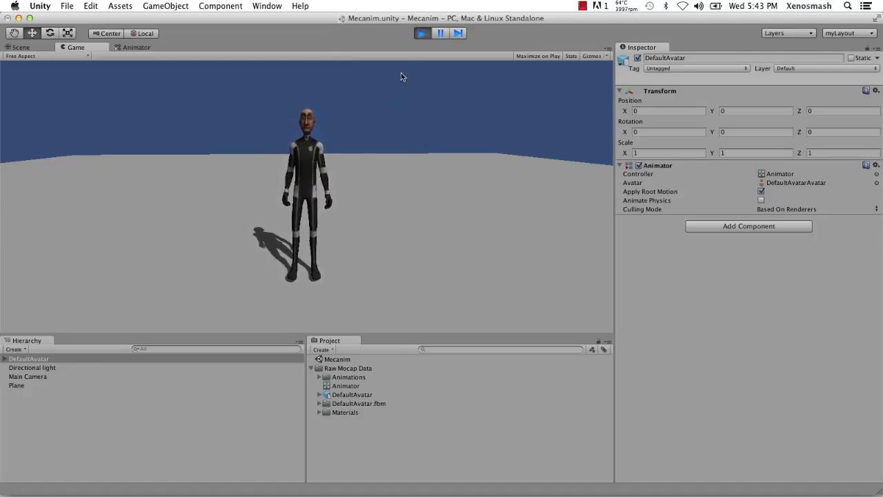
left_click(421, 33)
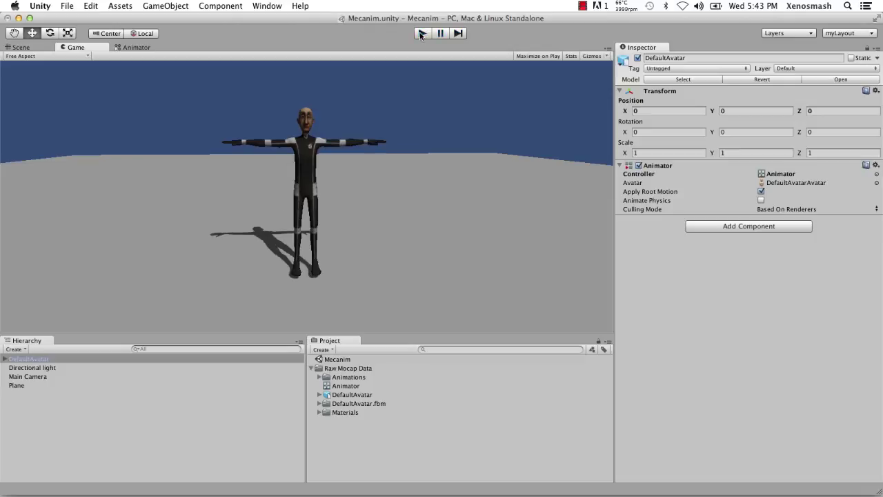
Step: Enable Foot IK on the Idle state while the scene plays in the Game view, and stop playback after checking the feet
left_click(144, 45)
left_click(394, 190)
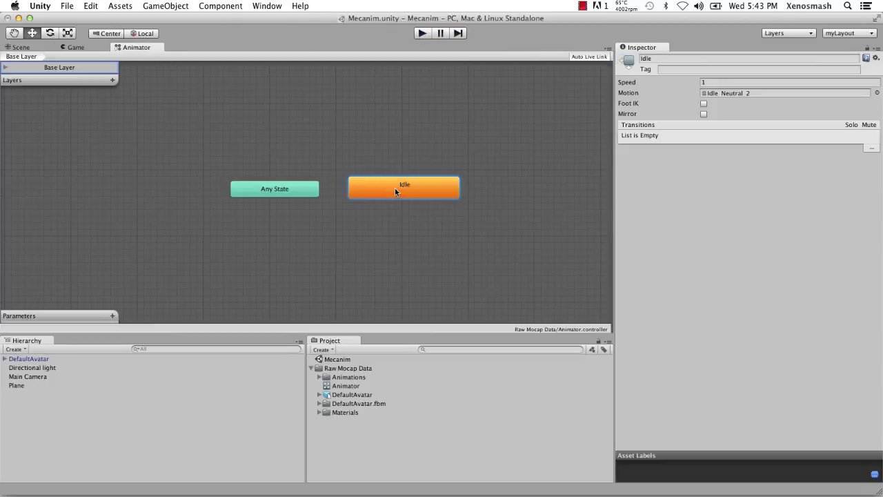
left_click(94, 44)
left_click(422, 33)
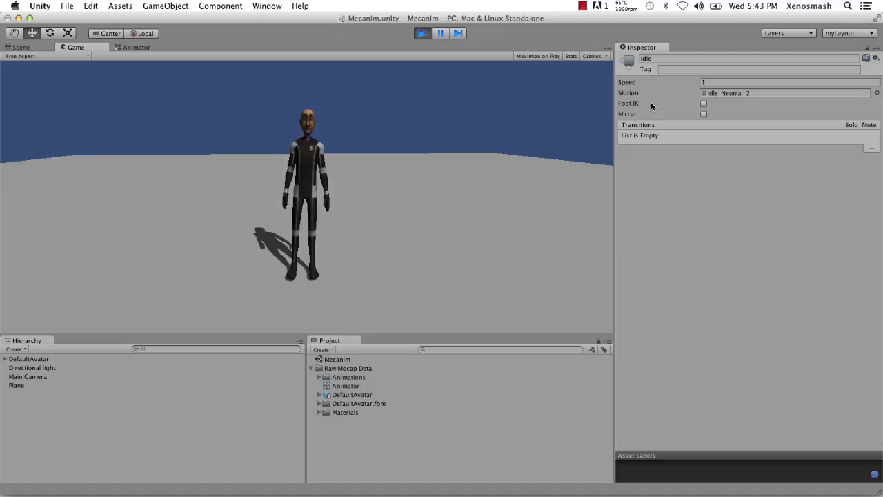
left_click(704, 104)
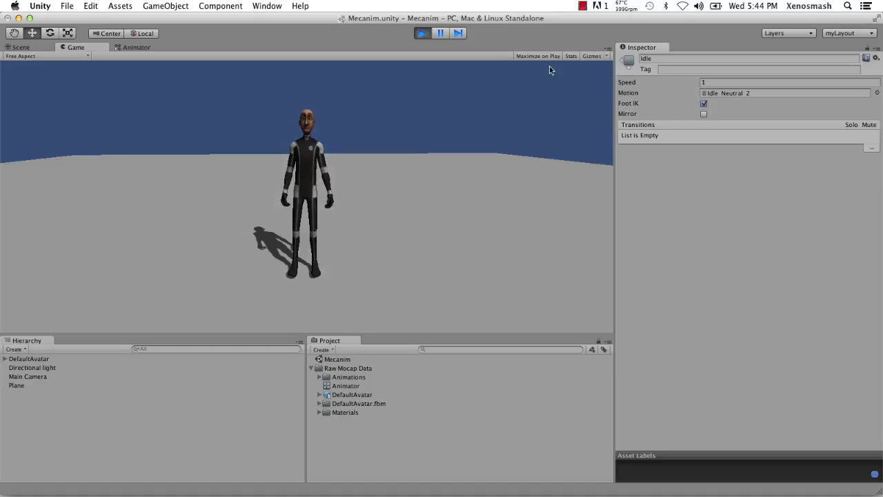
left_click(422, 33)
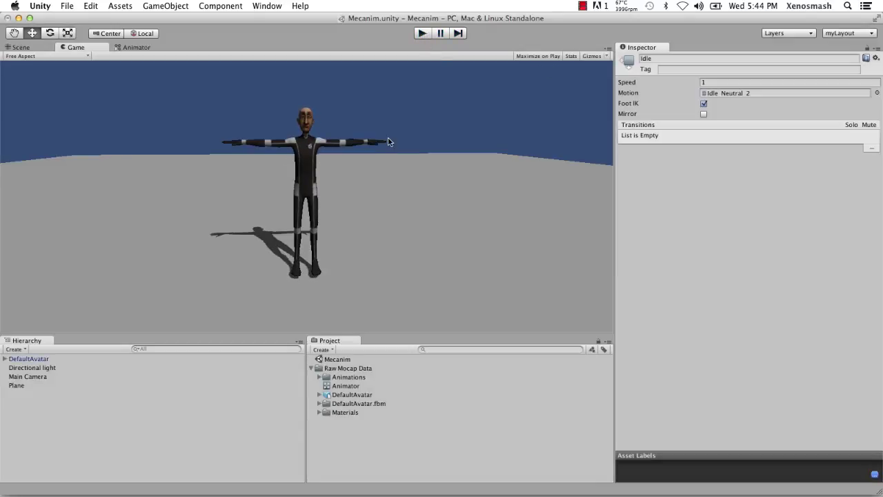
Step: Add the HalfSteps2Idle_StrafeFwdFootOverTOIdle clip from the Idle animations folder as a new state above Idle in the Animator graph
left_click(137, 47)
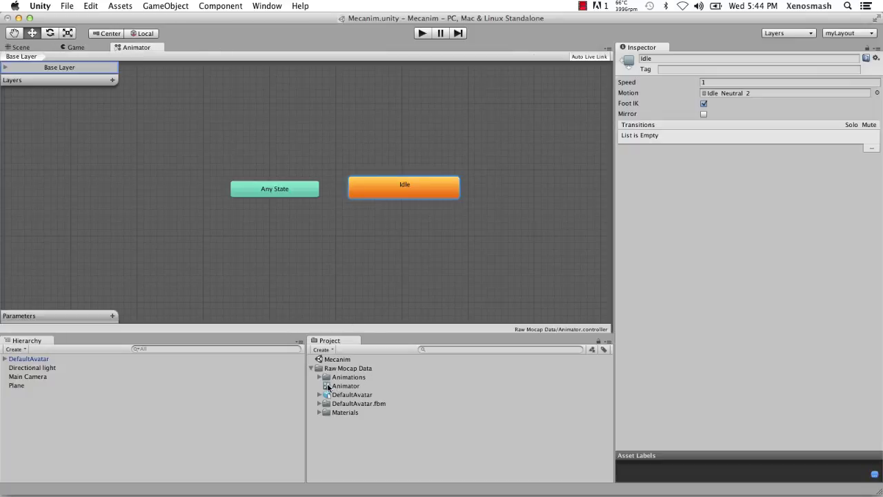
left_click(319, 377)
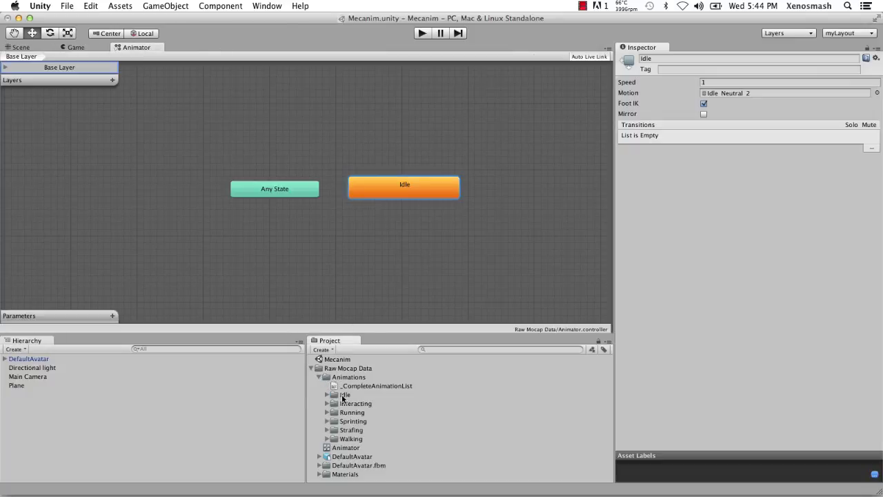
left_click(328, 394)
left_click(334, 413)
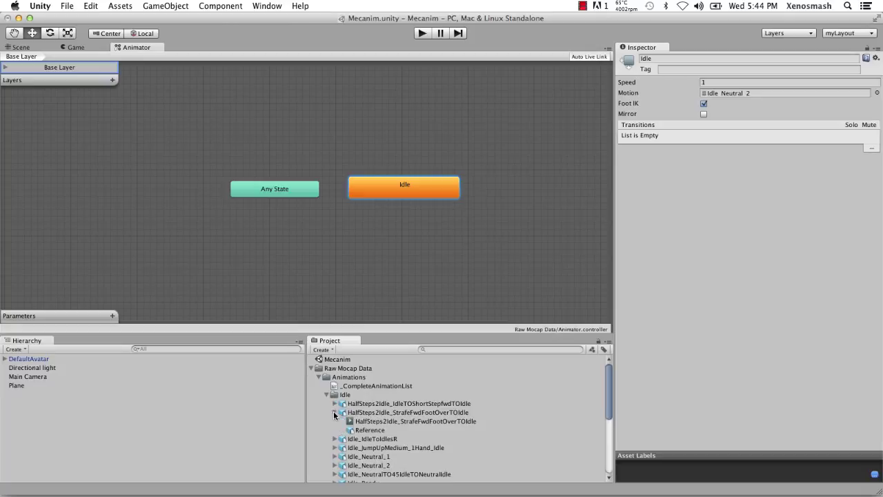
left_click_drag(366, 423, 357, 134)
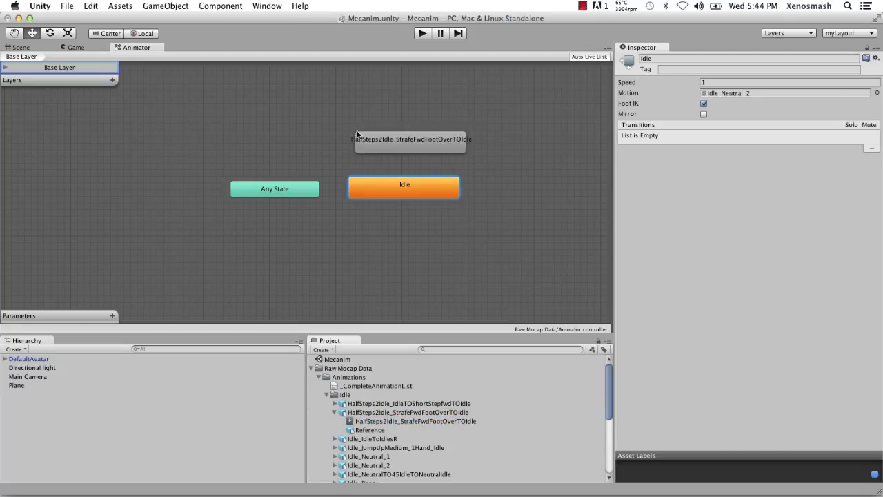
Step: Make the HalfSteps2Idle_StrafeFwdFootOverTOIdle state the default state, and play the scene to check its motion before stopping playback
right_click(394, 142)
left_click(443, 155)
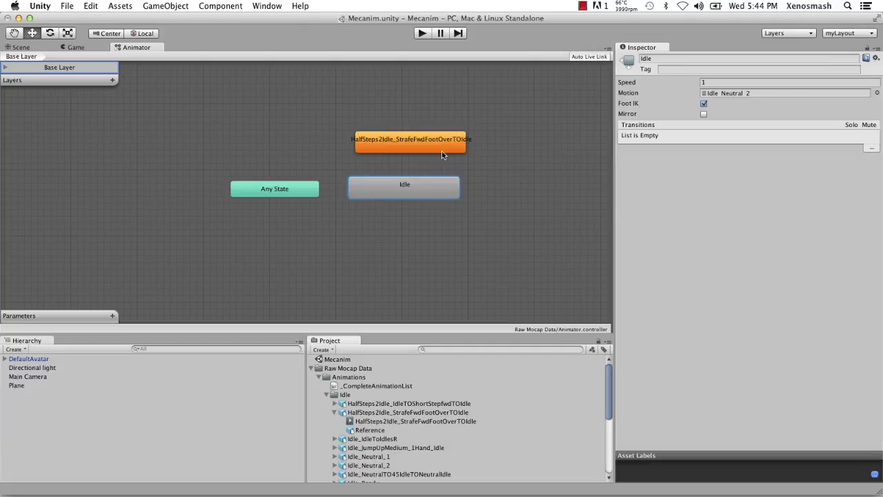
left_click(424, 33)
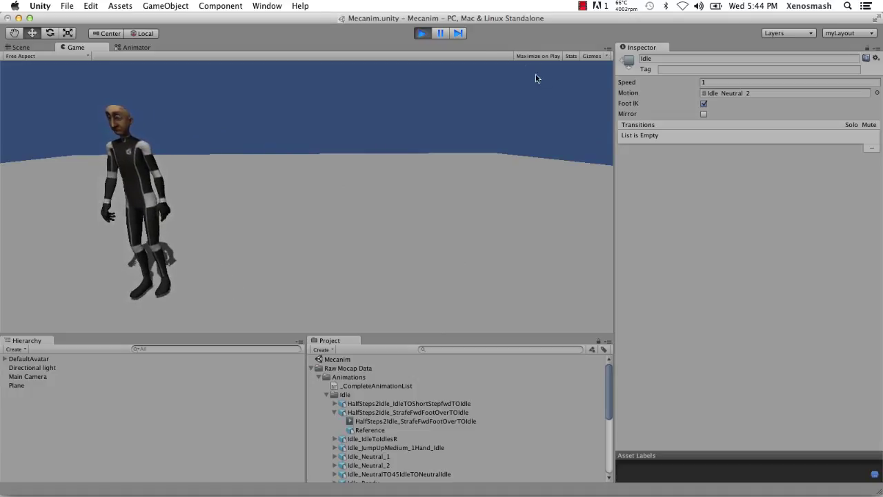
left_click(427, 32)
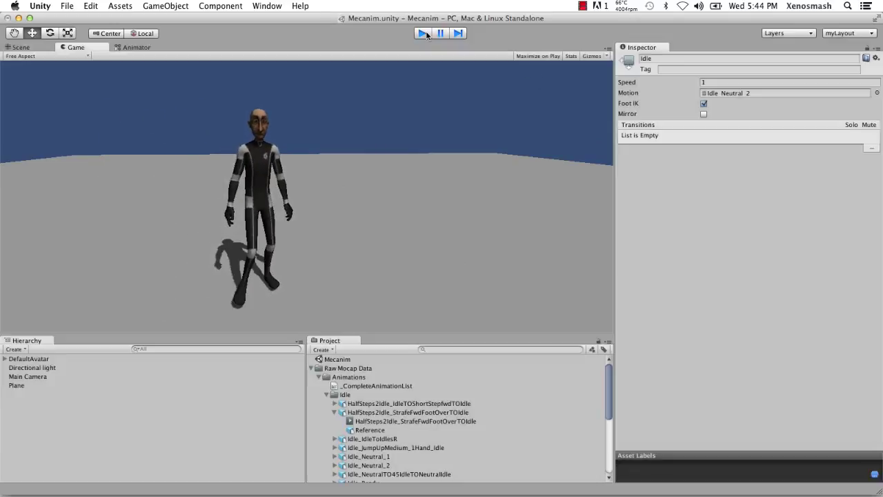